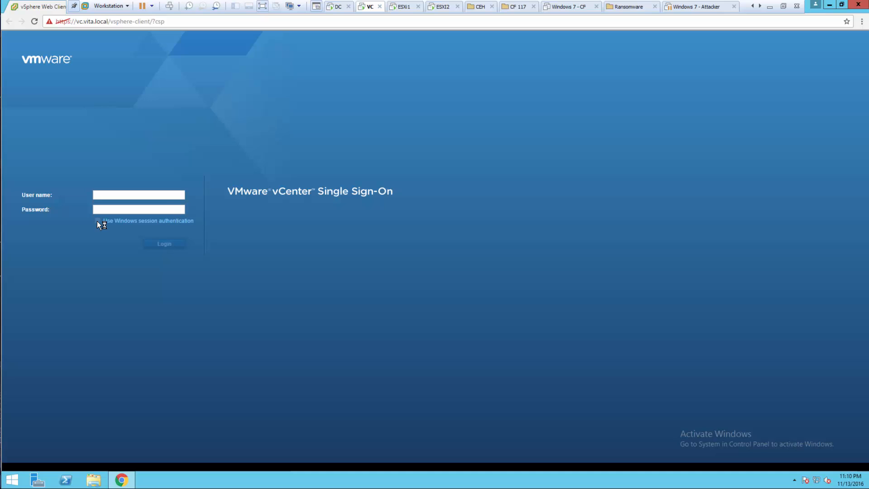
# Log in with Windows session authentication, allowing the client integration plug-in, and open the Hosts and Clusters inventory
pyautogui.click(107, 68)
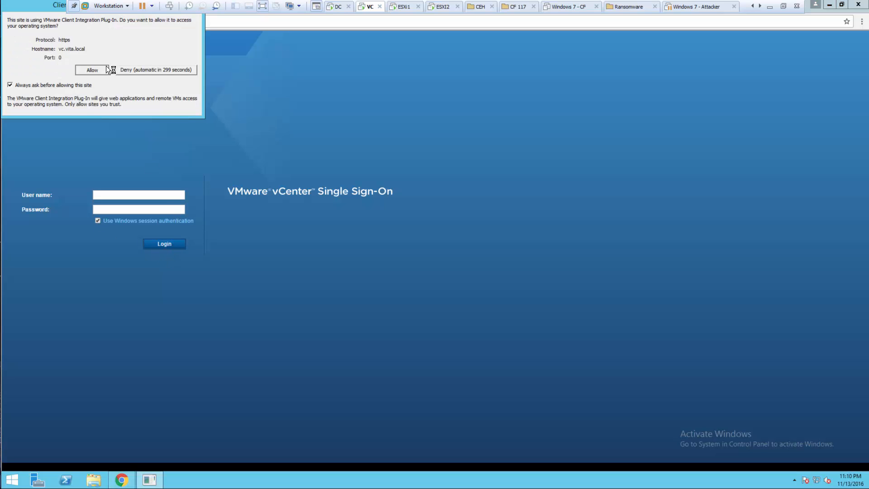
pyautogui.click(159, 245)
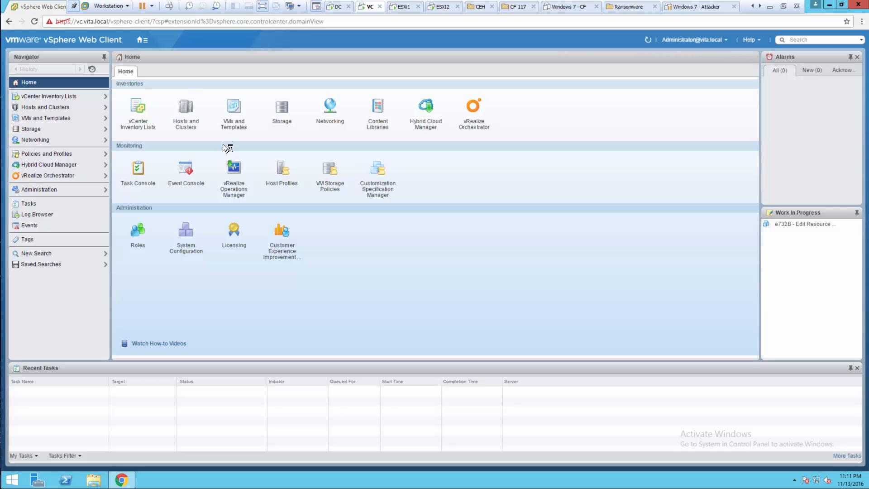
pyautogui.click(184, 108)
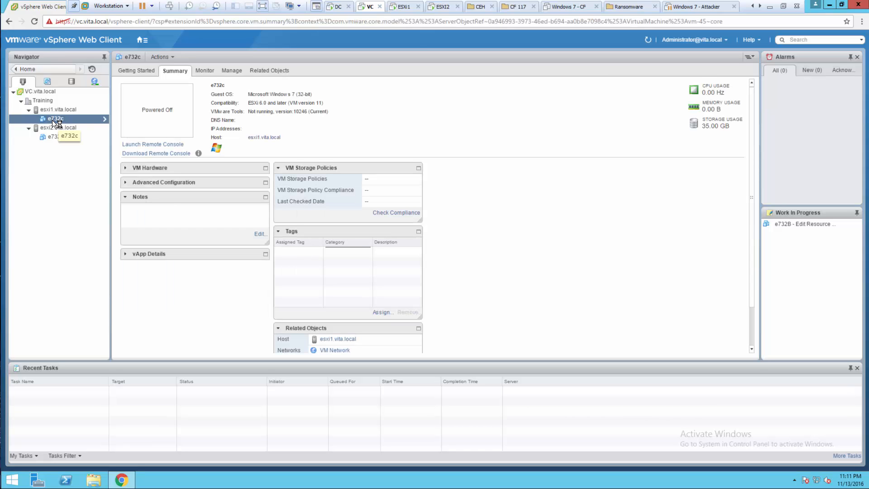
# Convert the virtual machine e732c on host esxi1.vita.local to a template
pyautogui.rightClick(53, 120)
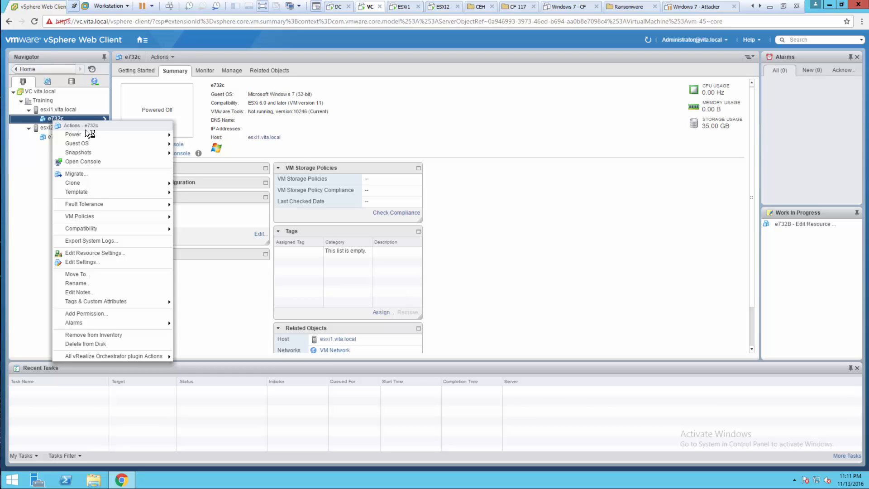
pyautogui.moveTo(80, 195)
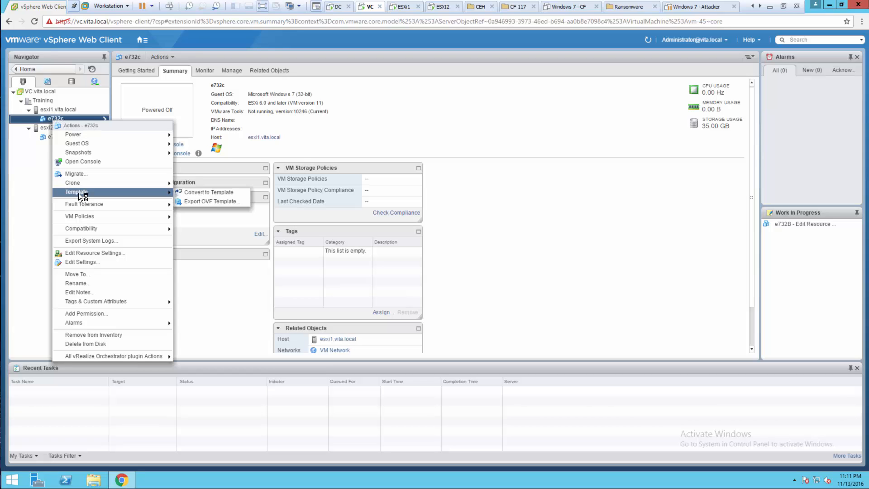
pyautogui.click(204, 192)
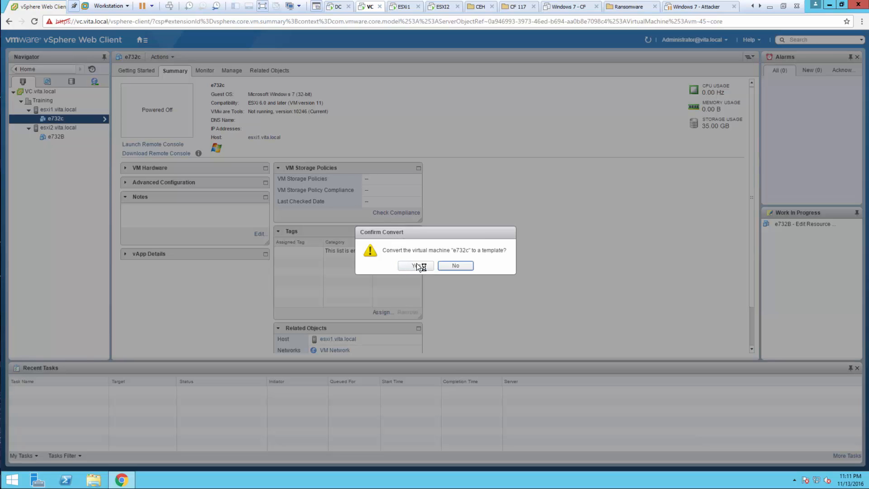
pyautogui.click(419, 264)
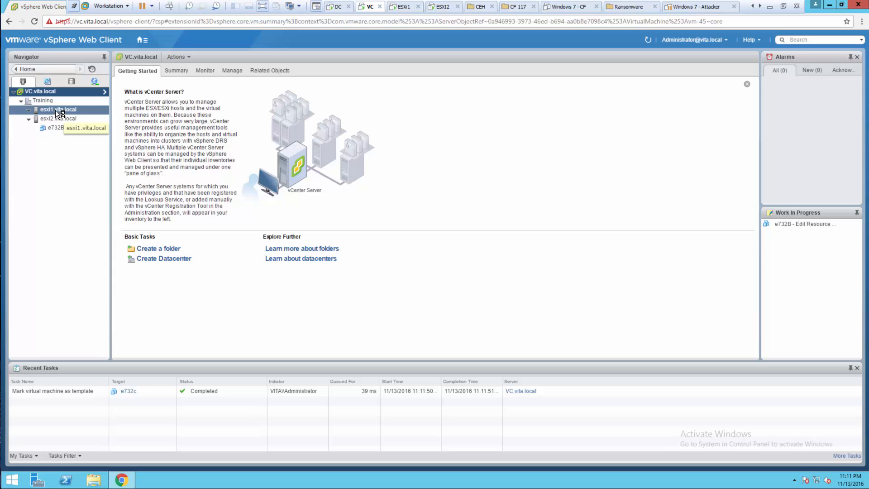
# Create a VM and template folder named Templates under the Training datacenter in the VMs and Templates inventory
pyautogui.click(45, 81)
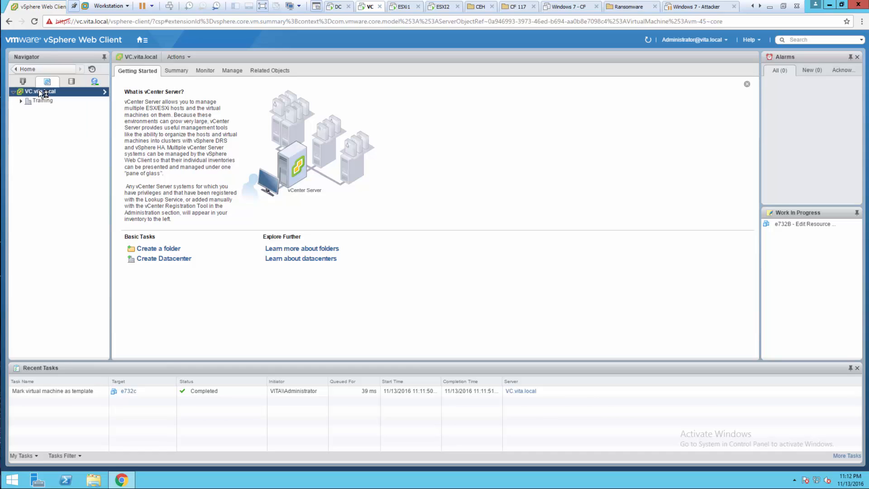
pyautogui.click(37, 99)
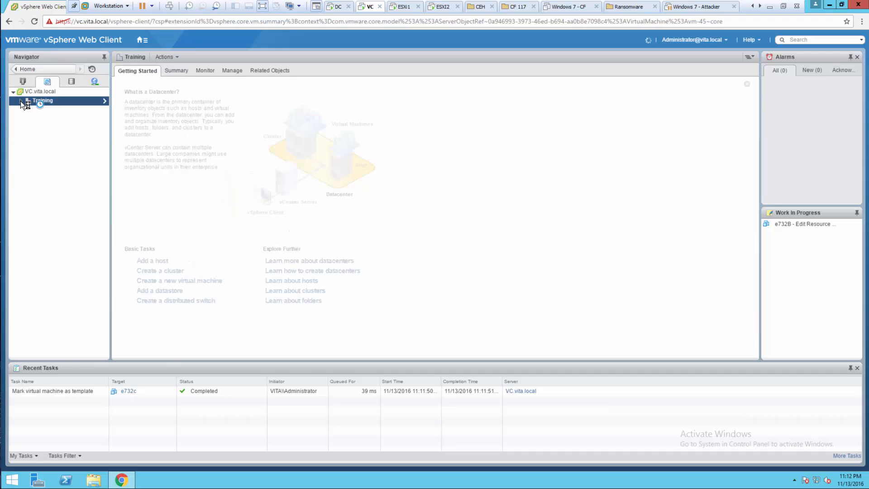
pyautogui.click(21, 101)
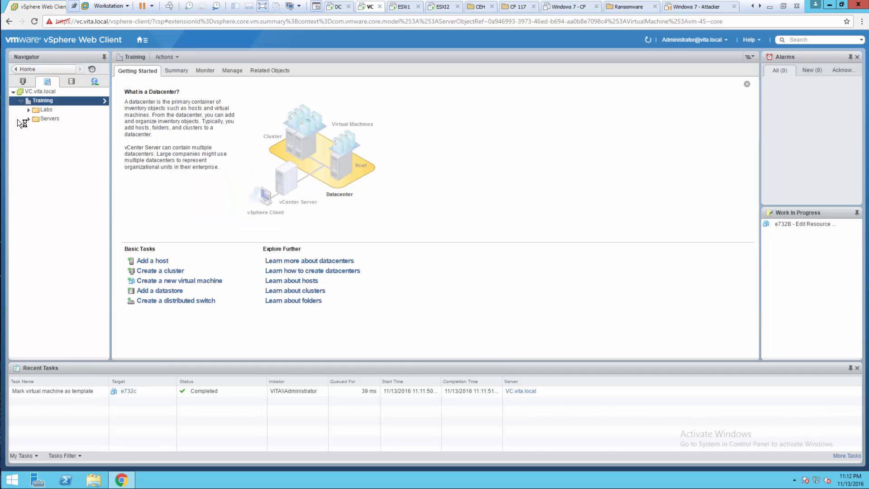
pyautogui.rightClick(48, 102)
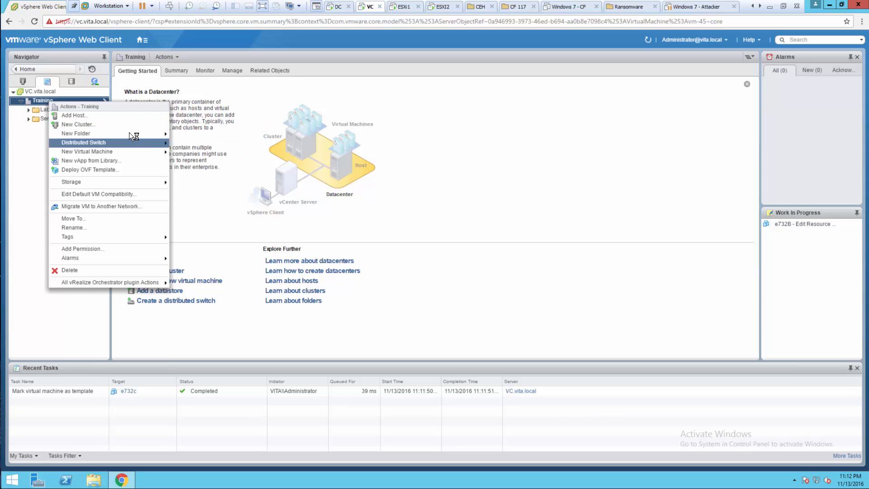
pyautogui.moveTo(123, 134)
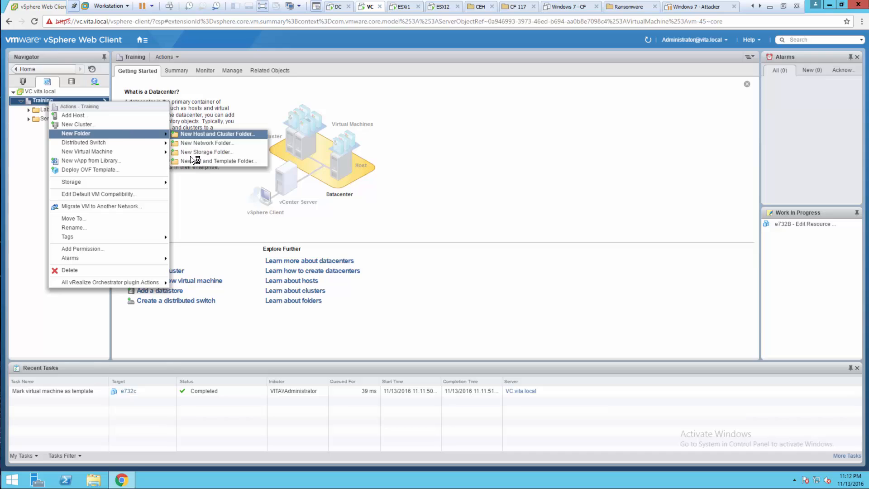
pyautogui.click(192, 161)
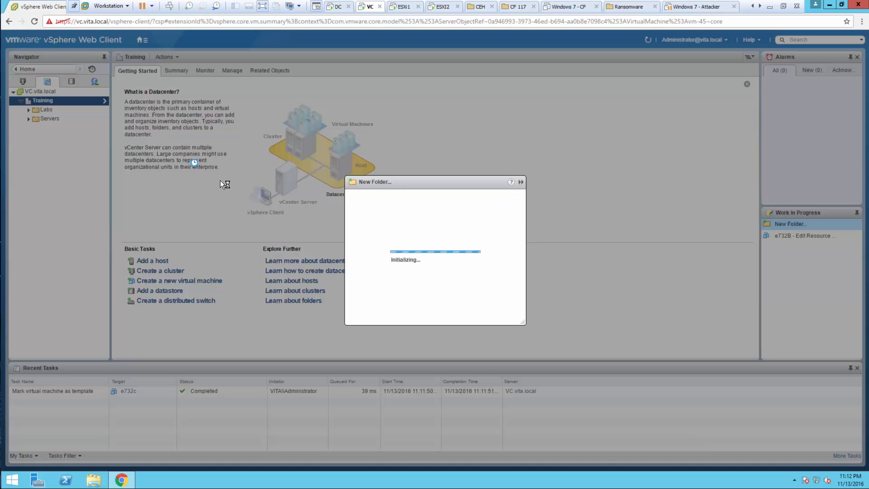
pyautogui.write('Temp')
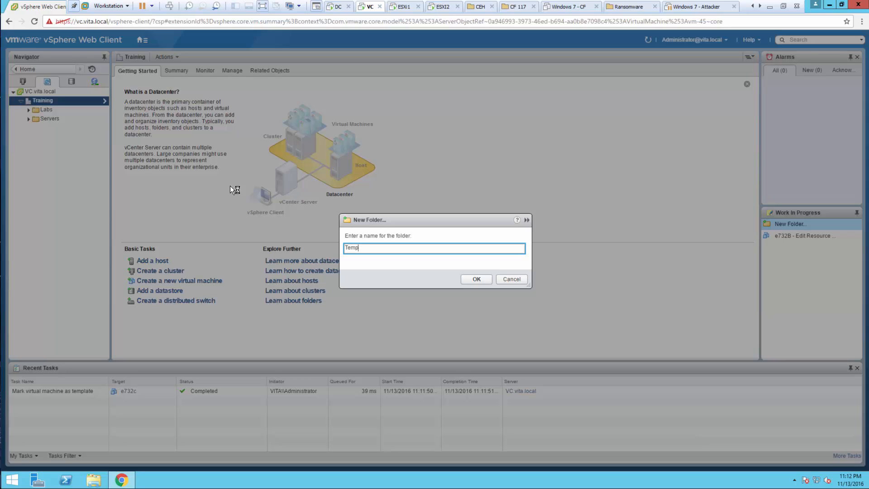
pyautogui.write('lates')
pyautogui.click(476, 279)
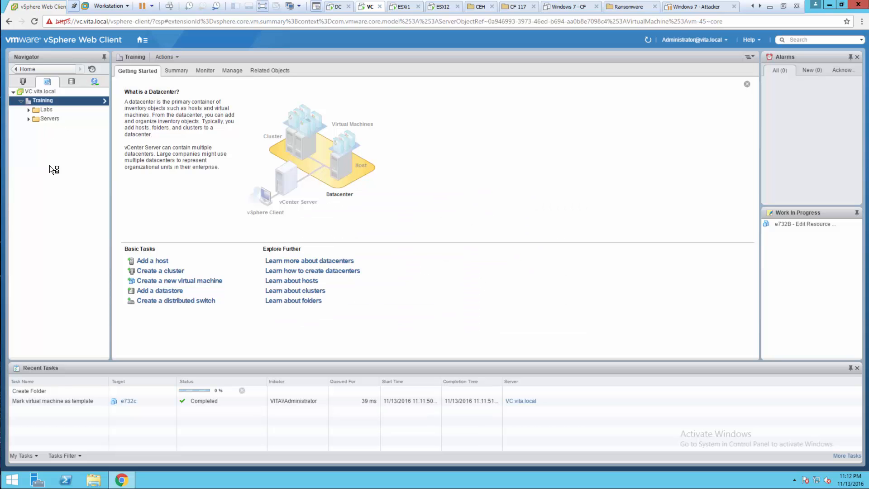
# Move the e732c template from the Labs folder into the Templates folder
pyautogui.click(29, 110)
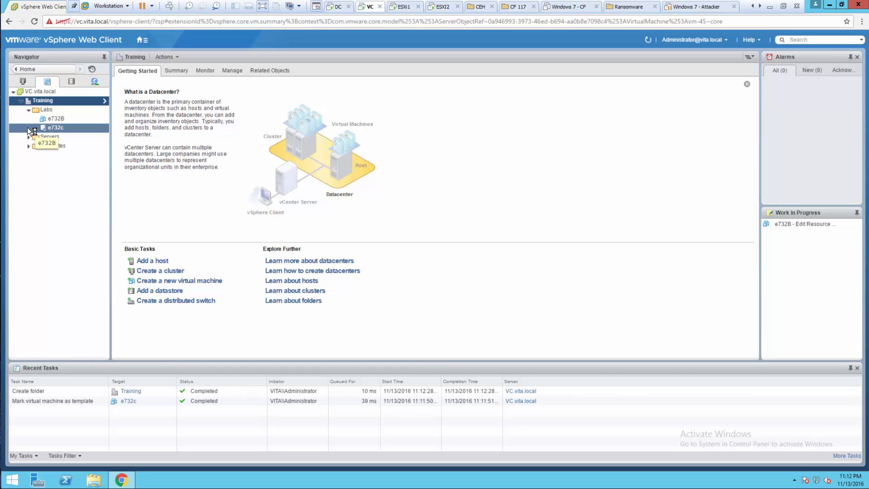
pyautogui.click(27, 127)
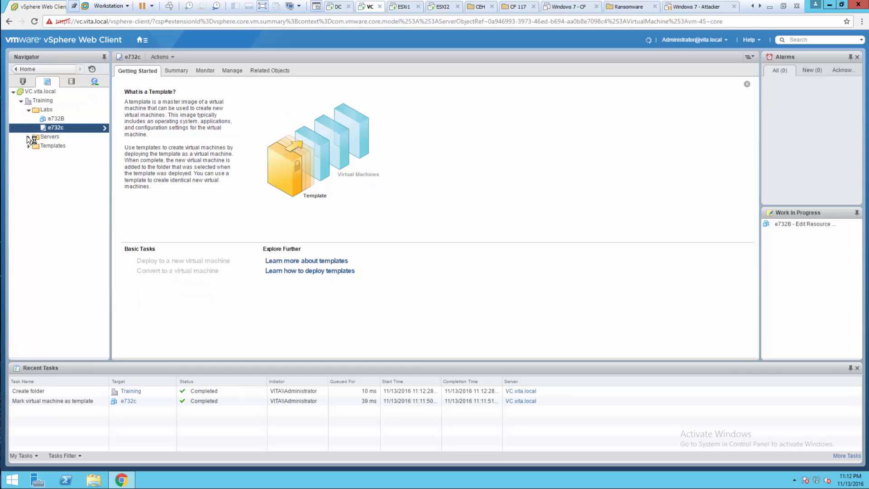
pyautogui.click(28, 146)
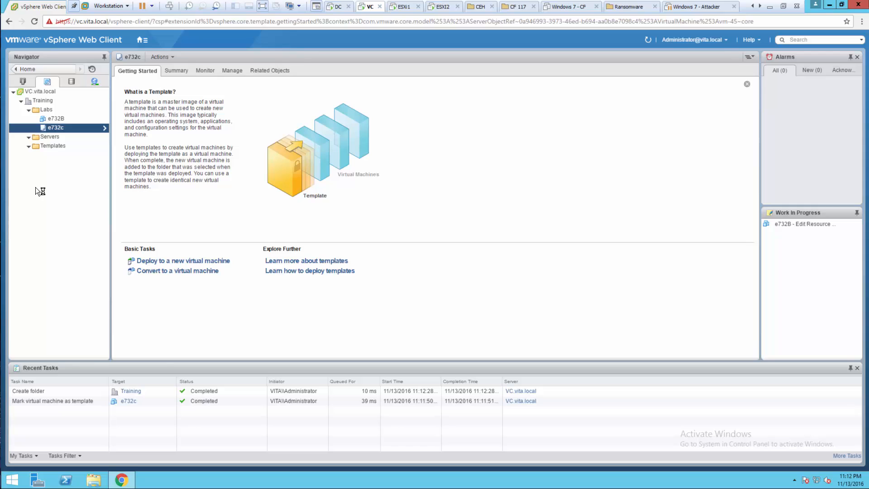
pyautogui.click(58, 118)
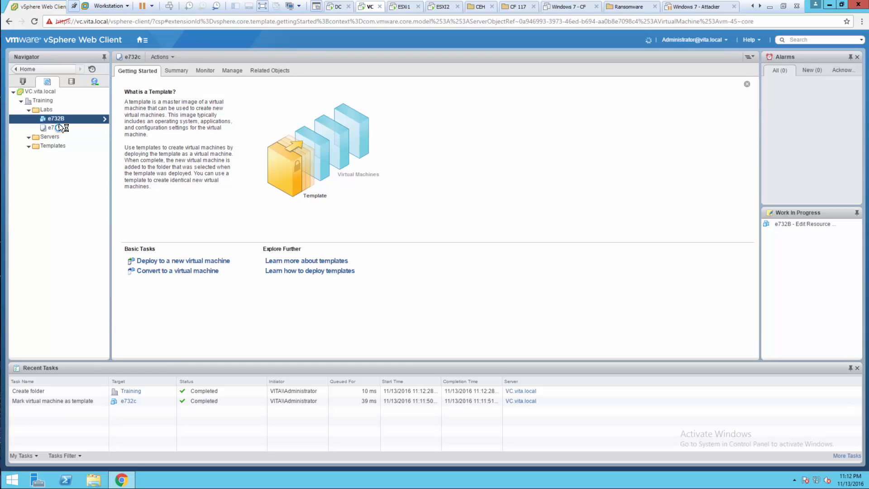
pyautogui.click(57, 127)
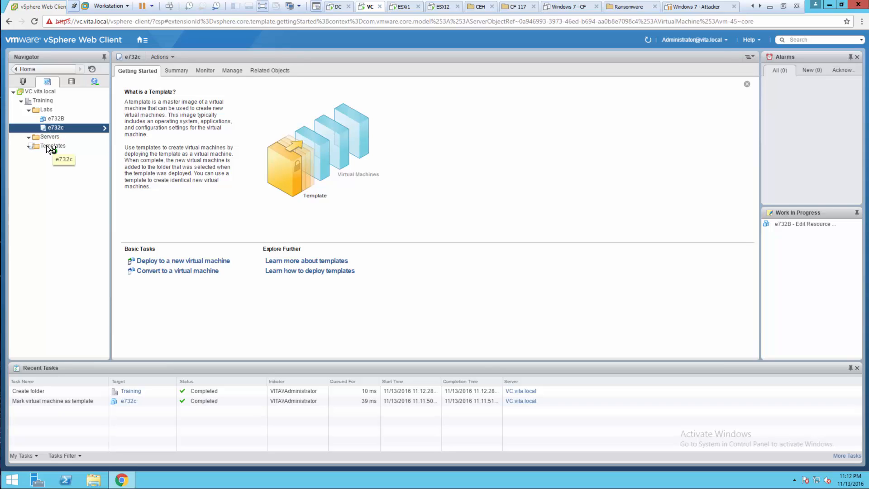
pyautogui.moveTo(47, 145); pyautogui.dragTo(47, 145)
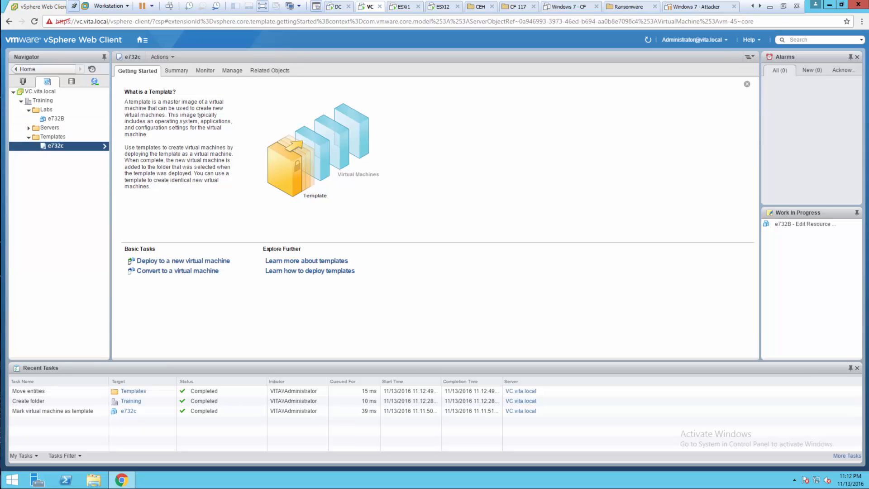
# Examine the e732c template's files, including e732c.vmtx, in its folder on the iSCSI1 datastore
pyautogui.rightClick(58, 146)
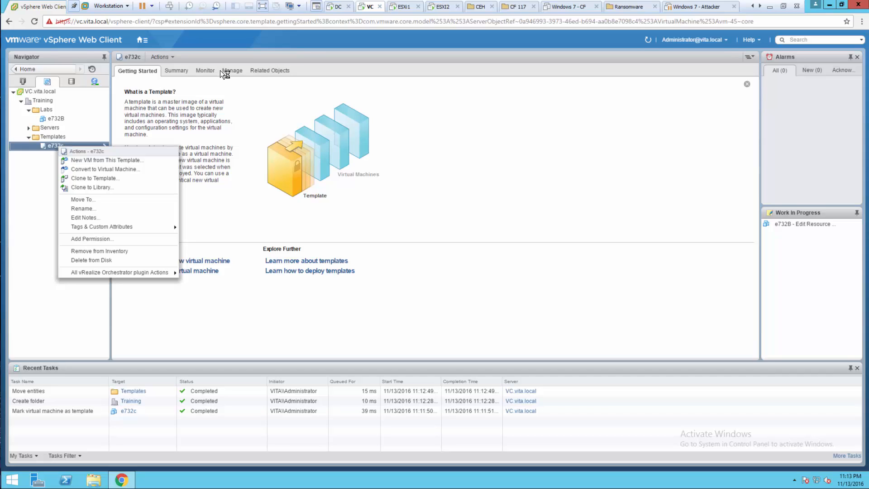
pyautogui.click(253, 71)
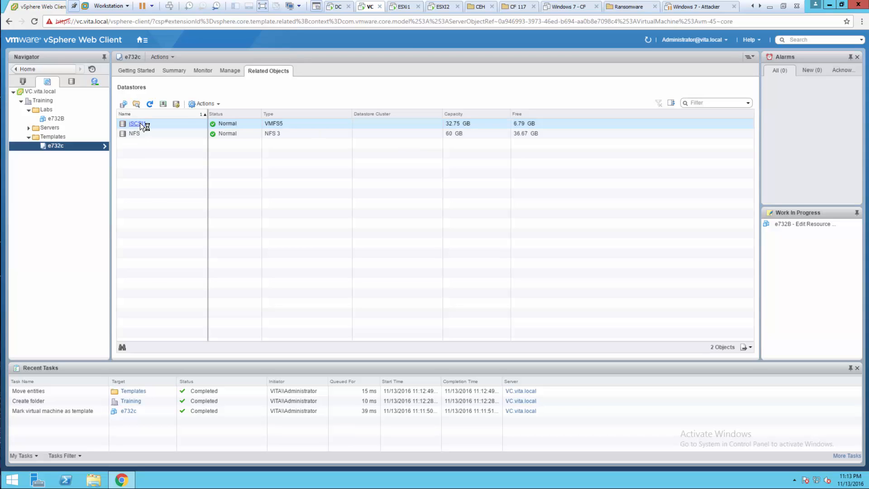
pyautogui.click(137, 124)
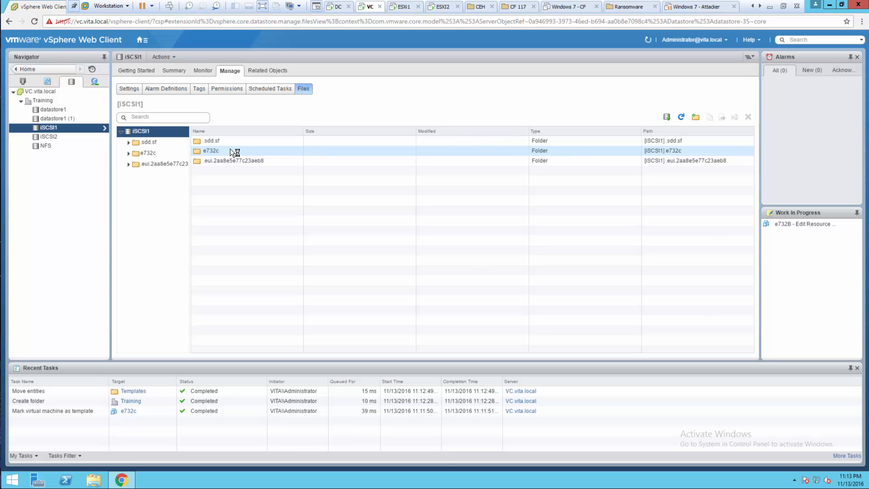
pyautogui.doubleClick(215, 152)
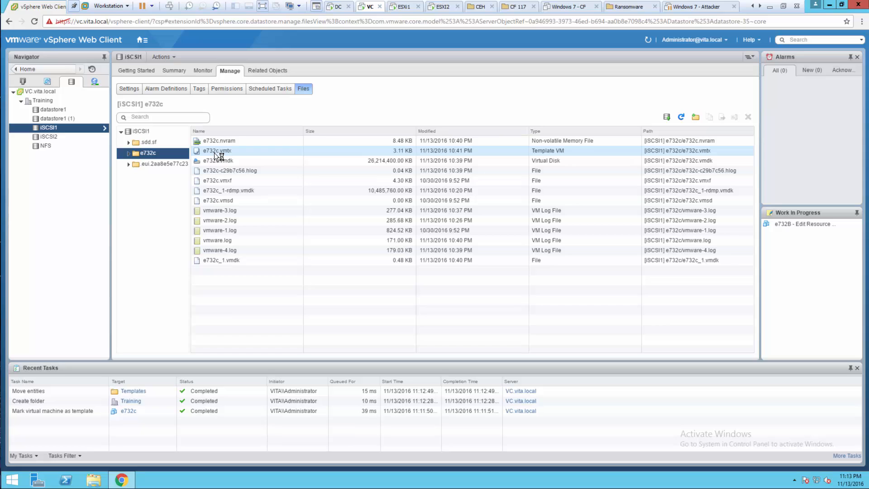
pyautogui.click(254, 150)
# Start a new guest customization spec in the Customization Specification Manager, with Windows as target operating system and a name beginning with Win7
pyautogui.click(36, 68)
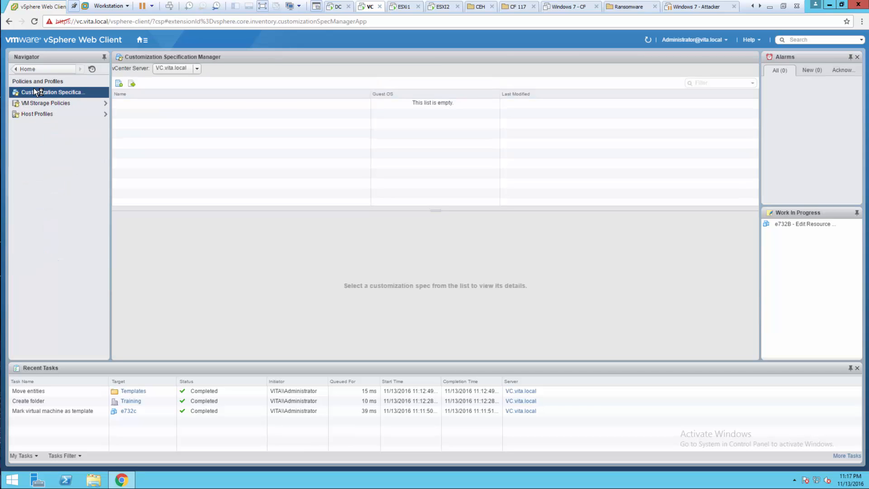
pyautogui.click(119, 84)
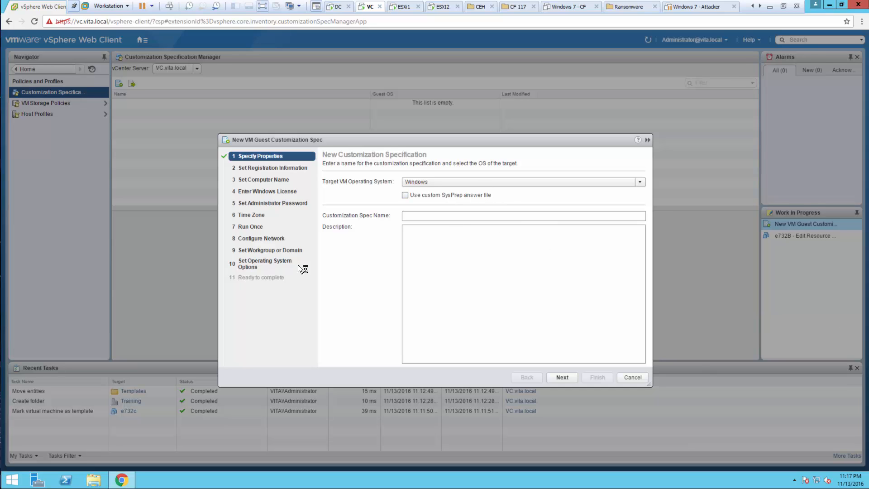
pyautogui.click(475, 178)
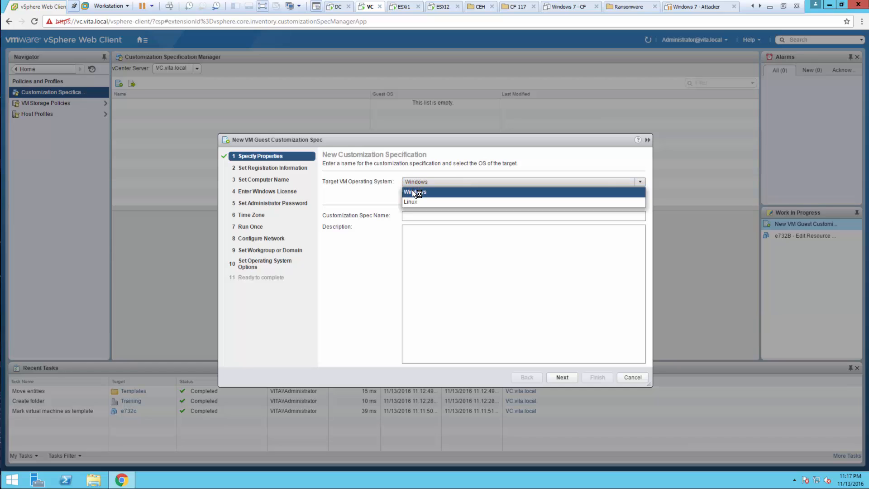
pyautogui.click(414, 215)
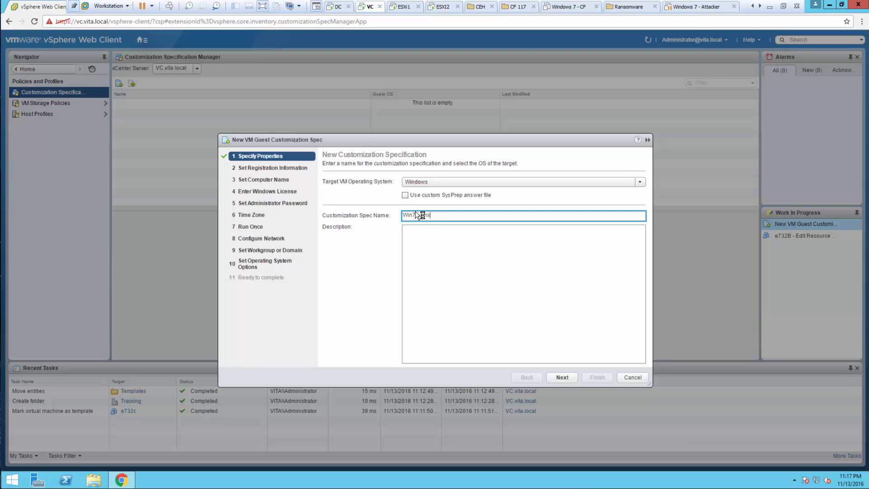
pyautogui.click(562, 375)
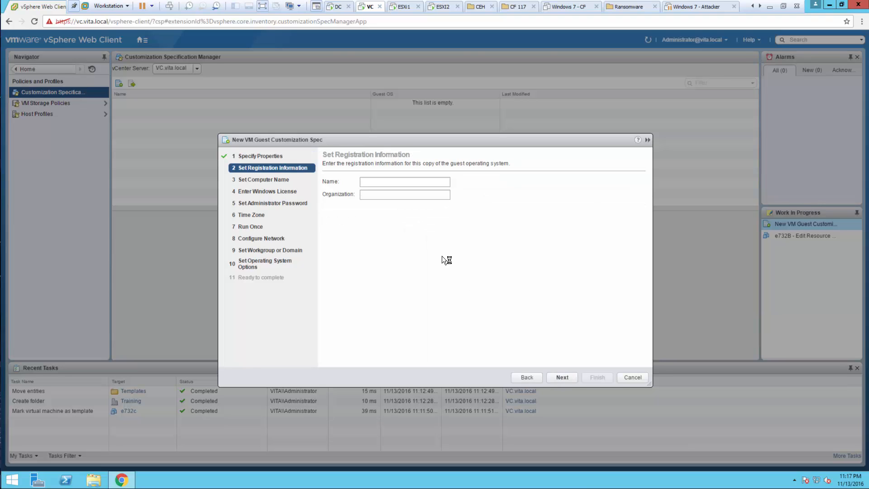
# Set the registration name to Student and fill in the organization for the guest operating system
pyautogui.click(382, 184)
pyautogui.write('Student')
pyautogui.press('Tab')
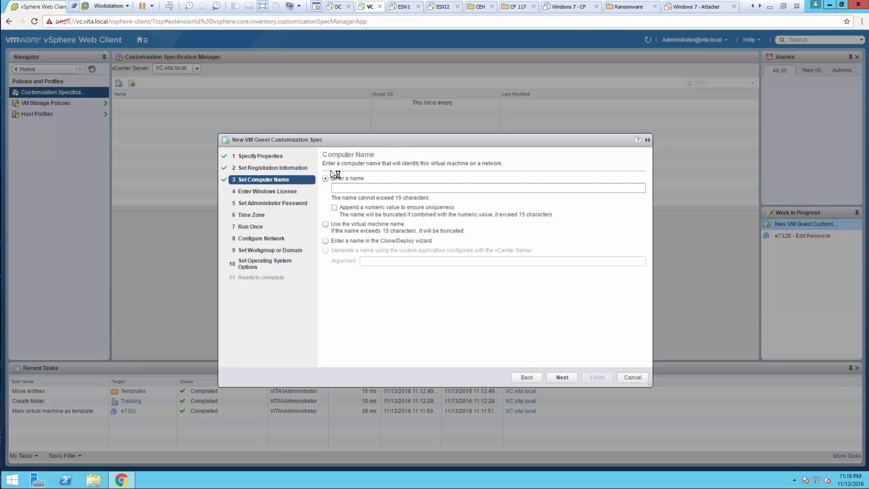
# Try e732A as the fixed computer name, and set the spec to use the virtual machine name instead
pyautogui.click(334, 184)
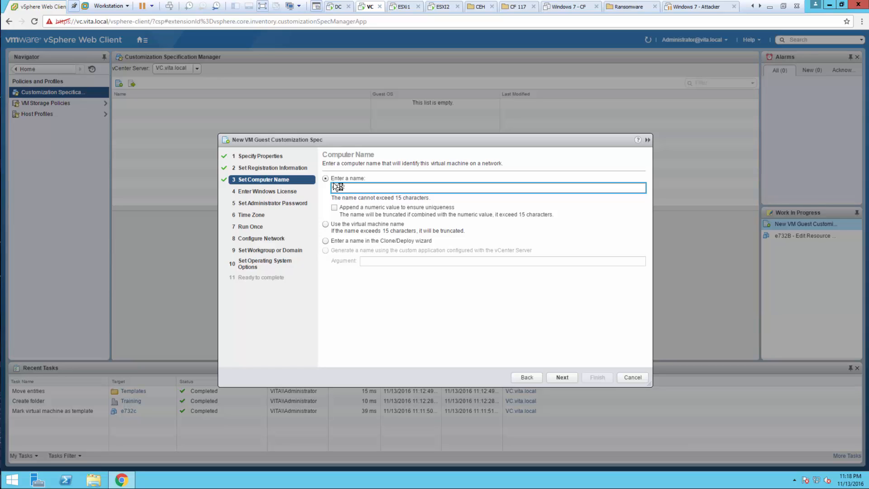
pyautogui.write('e732A')
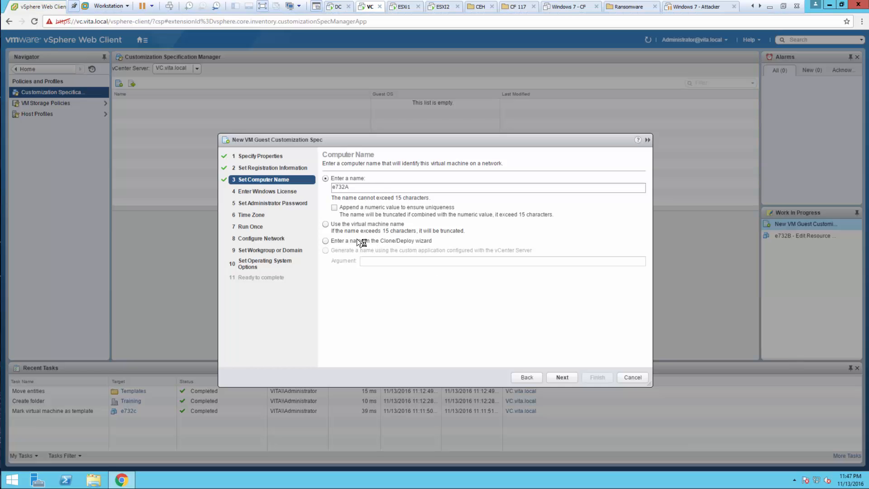
pyautogui.click(326, 224)
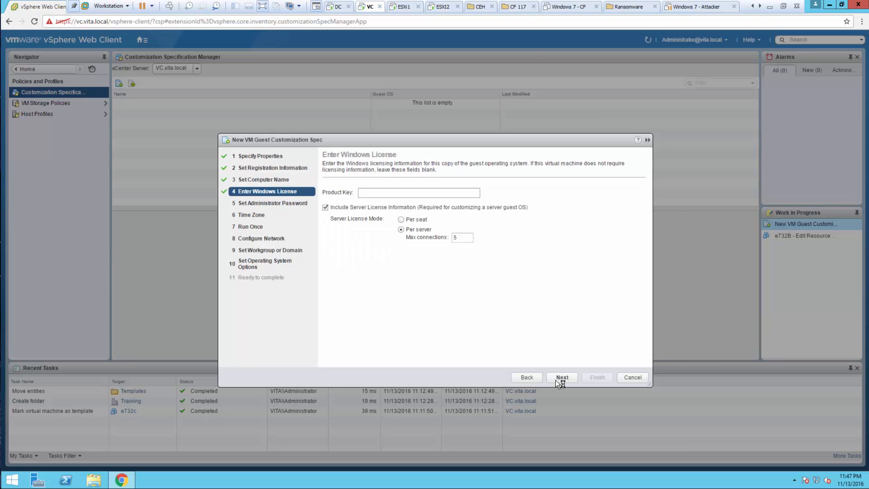
# Exclude the server license information from the spec and complete the Windows license settings
pyautogui.click(326, 208)
pyautogui.click(362, 194)
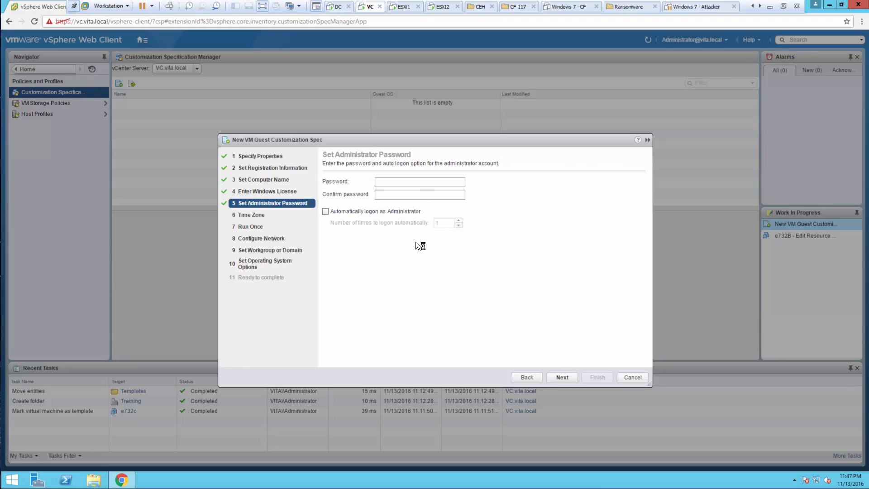
# Enter and confirm the administrator account password for the guest customization spec, without automatic logon
pyautogui.click(409, 183)
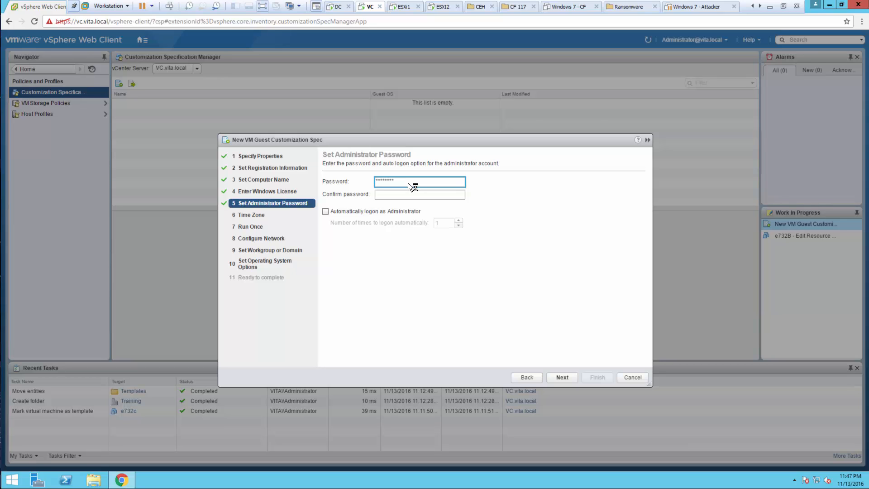
pyautogui.press('Tab')
pyautogui.write('***')
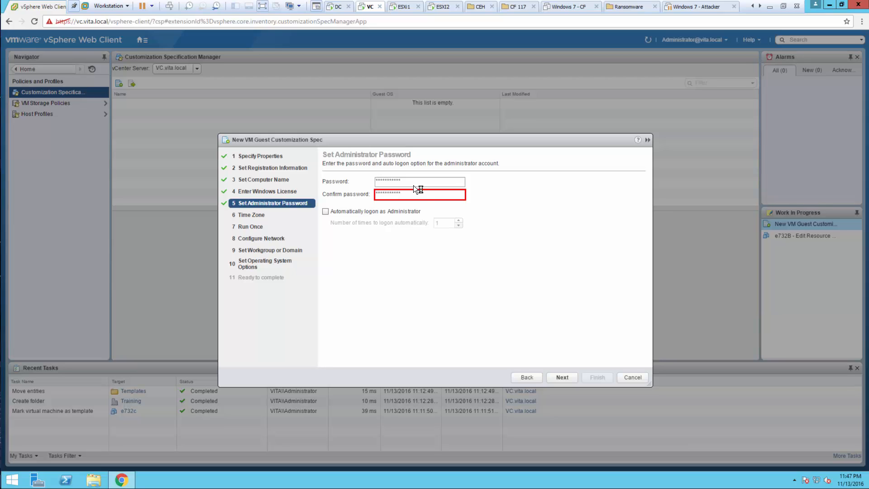
pyautogui.click(411, 185)
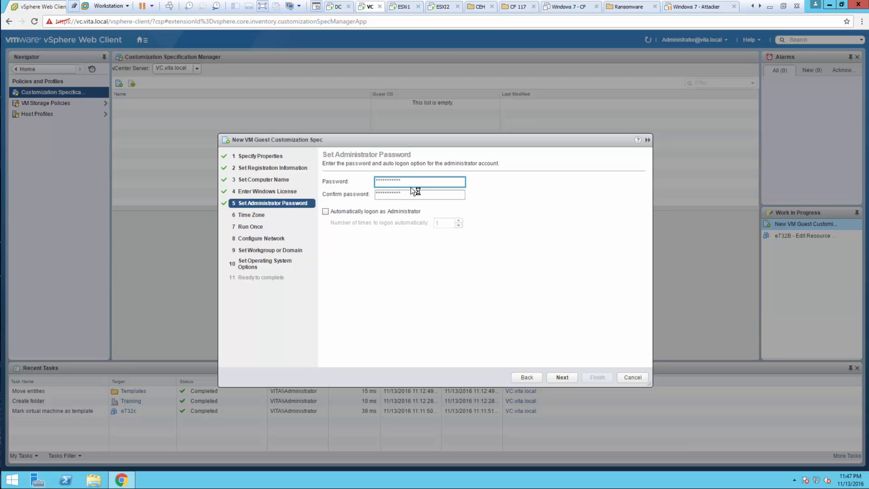
pyautogui.click(562, 377)
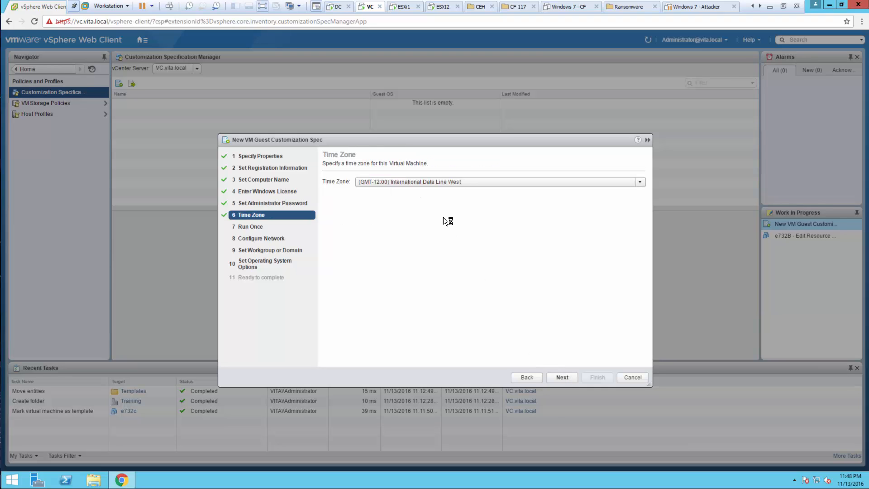
# Set the time zone to (GMT-08:00) Pacific Time (US & Canada), adding no run-once commands and keeping the standard DHCP network settings
pyautogui.click(461, 183)
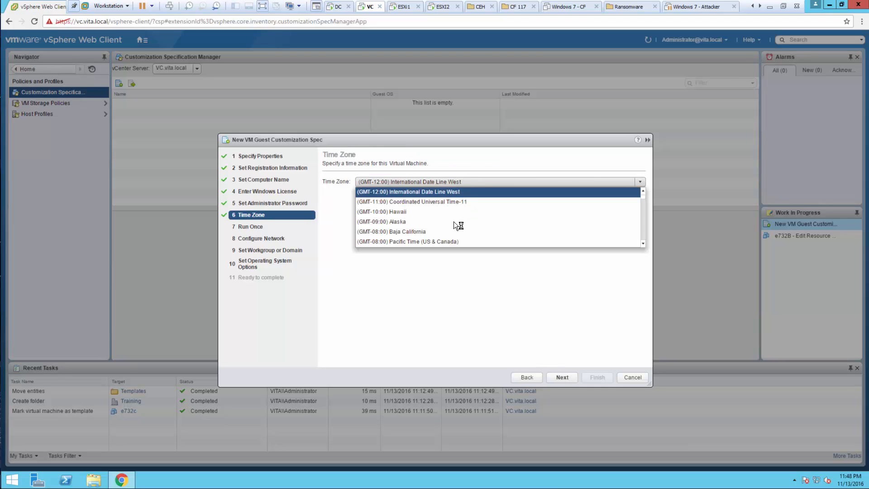
pyautogui.click(433, 241)
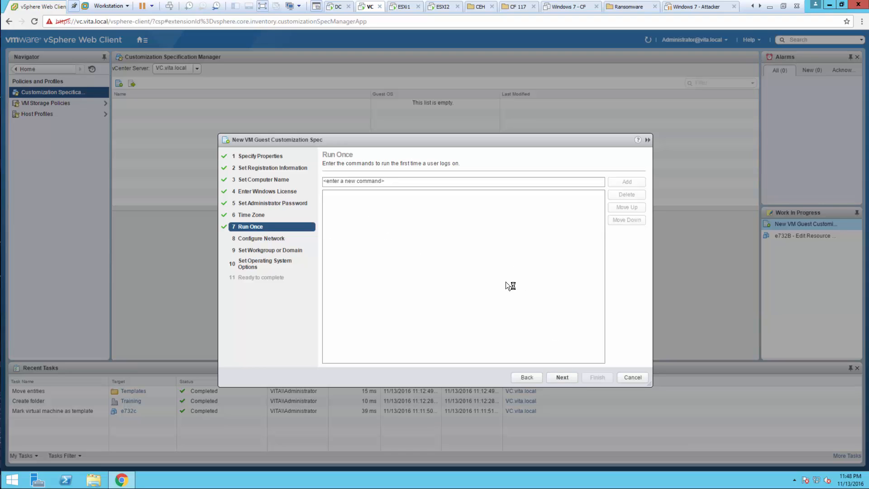
pyautogui.click(569, 378)
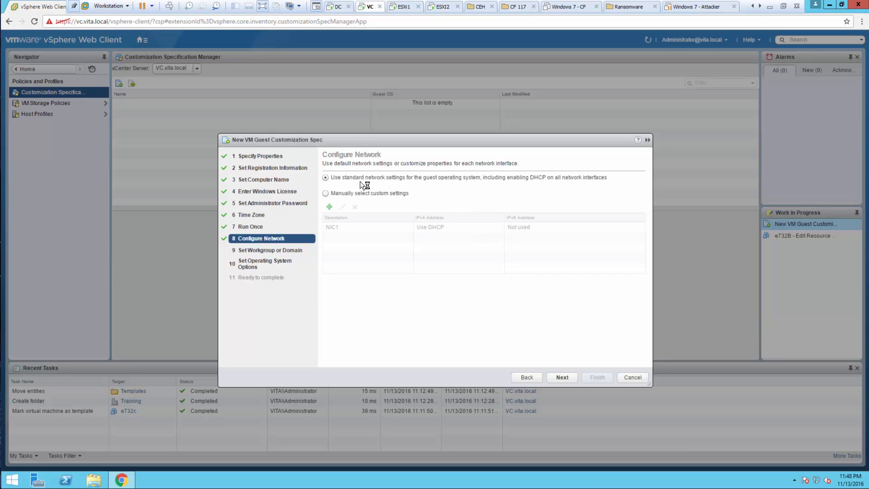
pyautogui.click(568, 378)
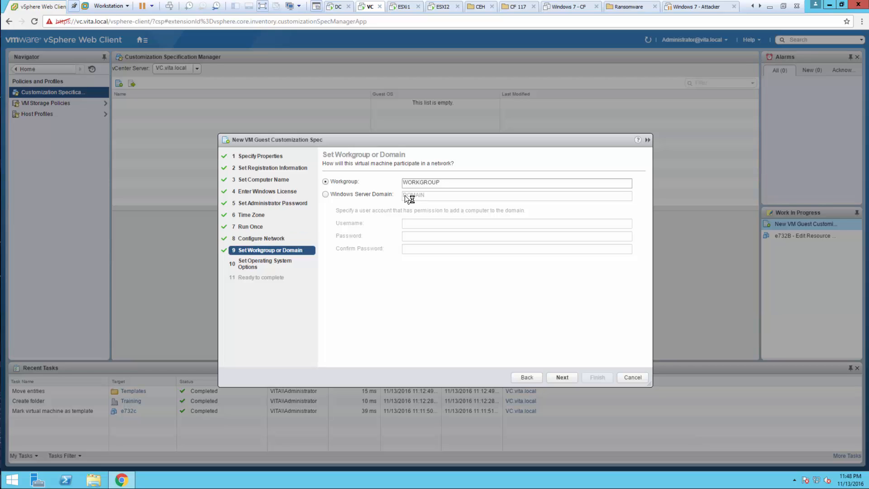
# Keep WORKGROUP as the guest's workgroup and finish the Win7e-Answer spec with a new security ID generated
pyautogui.click(351, 194)
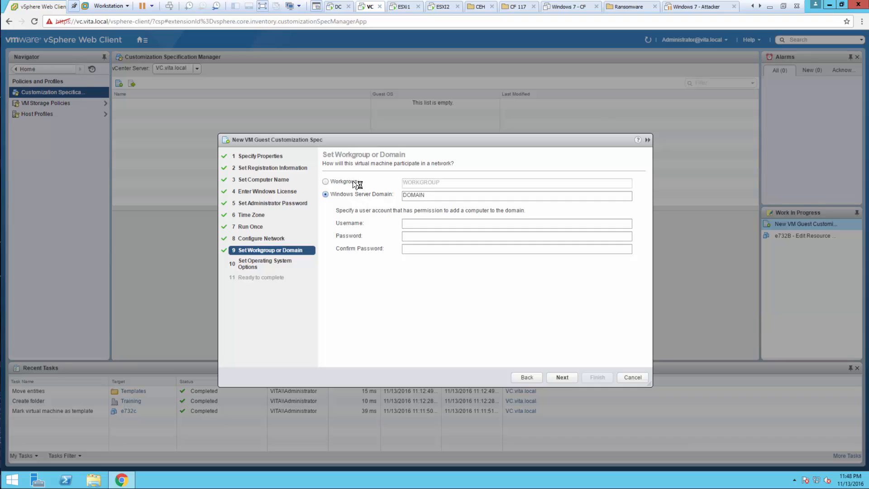
pyautogui.click(353, 181)
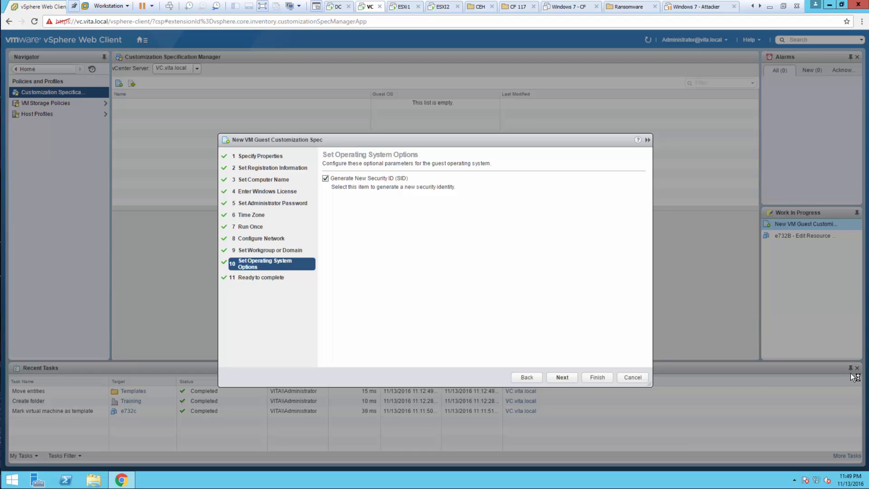
pyautogui.click(566, 378)
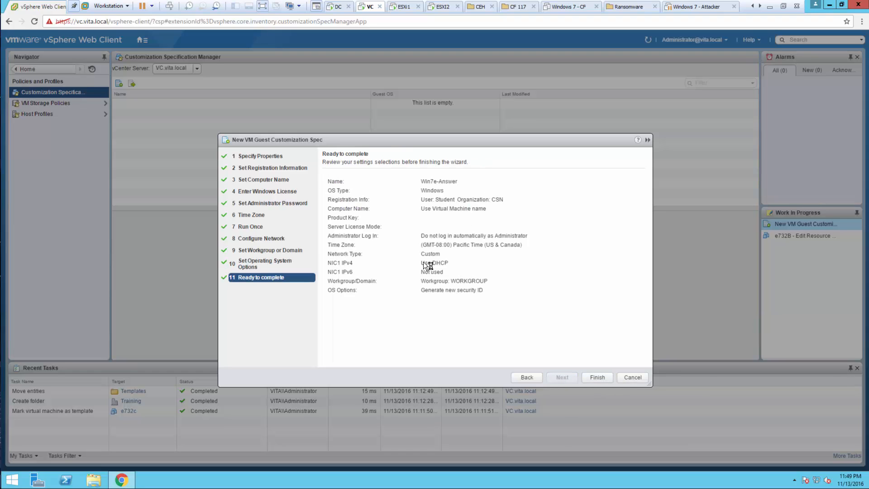
pyautogui.click(599, 378)
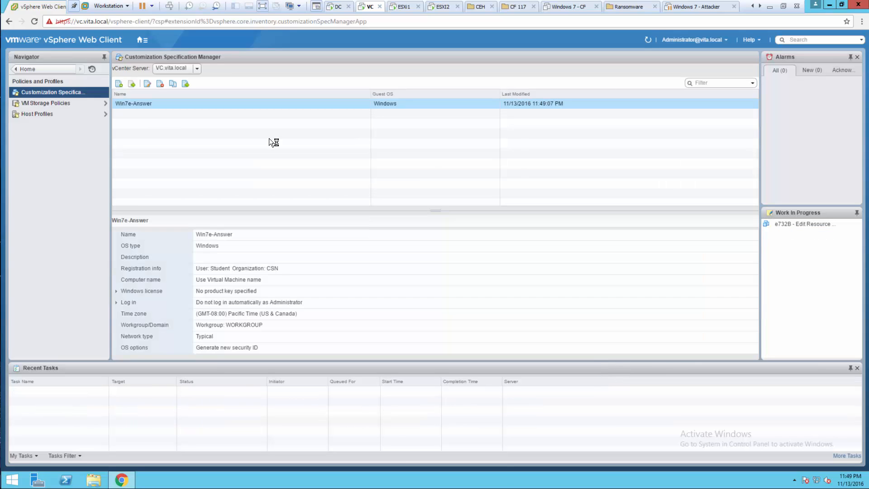
pyautogui.click(148, 107)
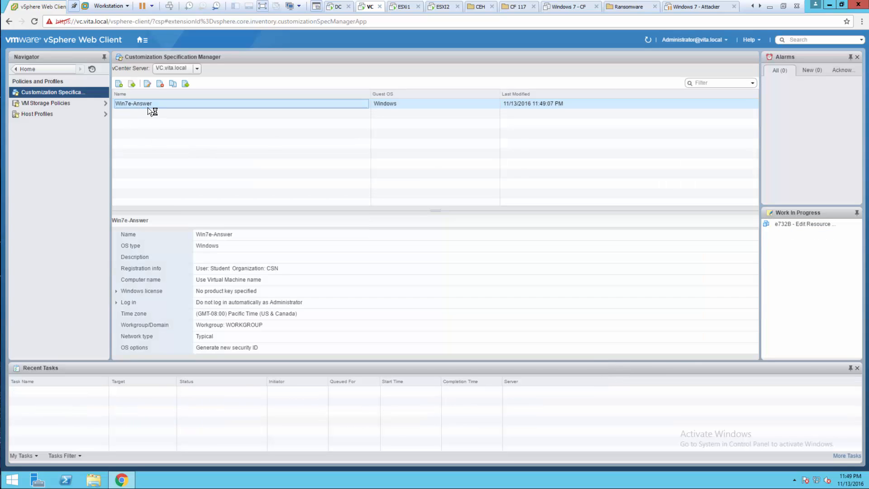
# Start deploying a virtual machine named e732A from template e732c into Training, on host esxi1.vita.local with datastore iSCSI2
pyautogui.click(53, 68)
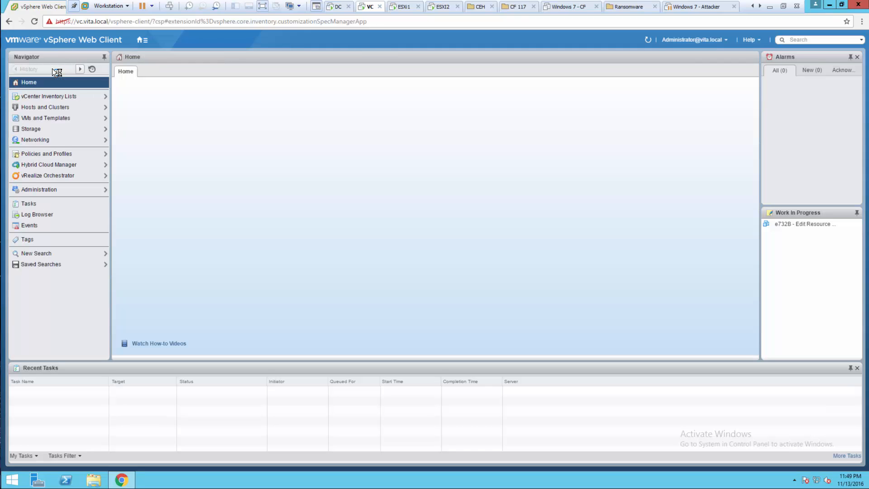
pyautogui.click(233, 102)
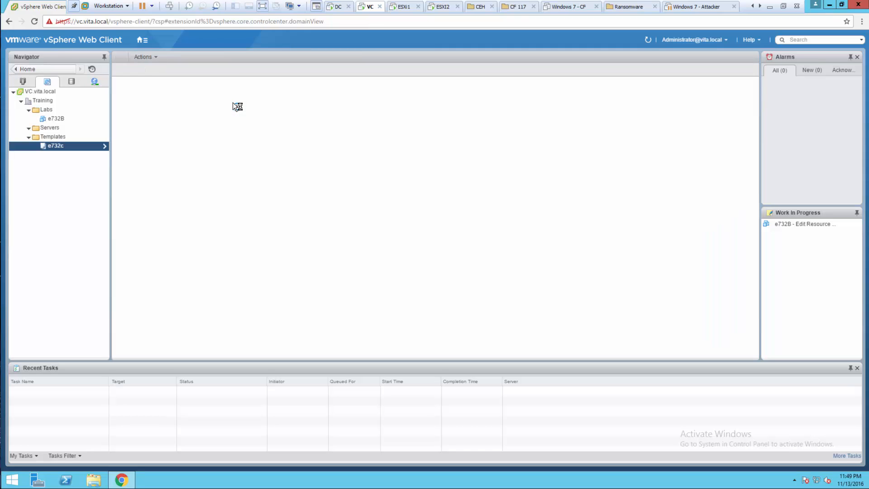
pyautogui.rightClick(58, 146)
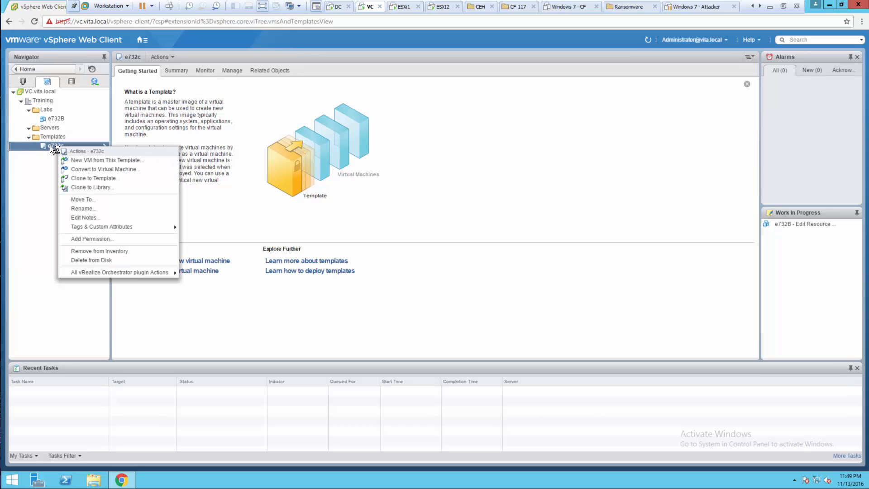
pyautogui.click(119, 159)
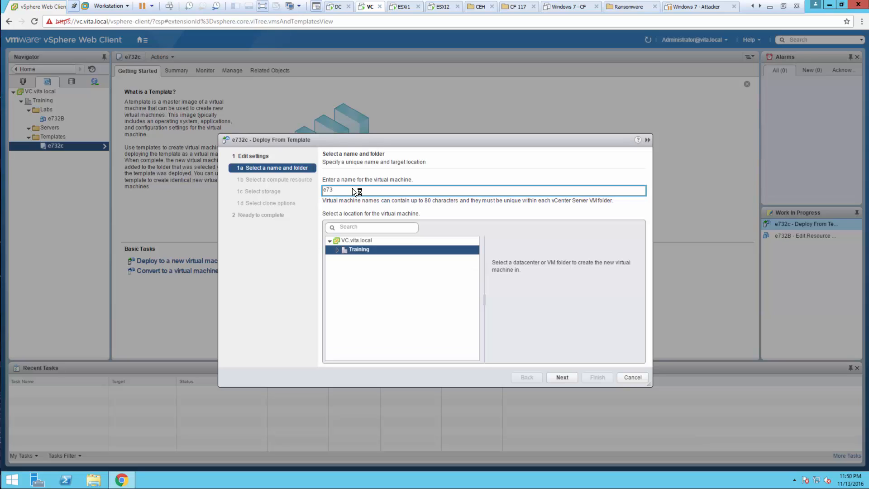
pyautogui.click(561, 377)
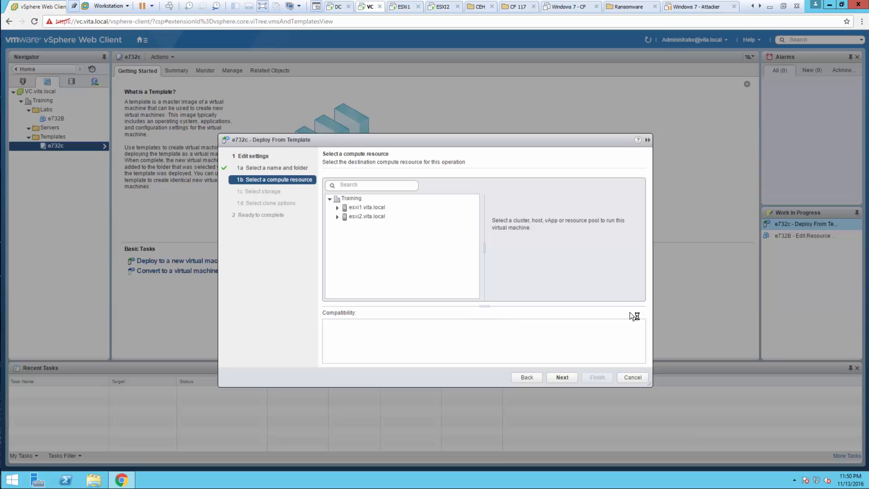
pyautogui.click(367, 208)
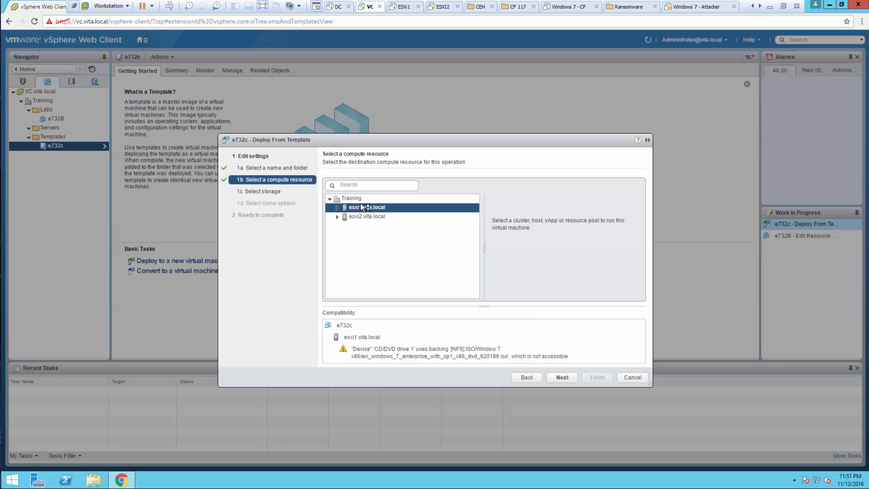
pyautogui.click(561, 378)
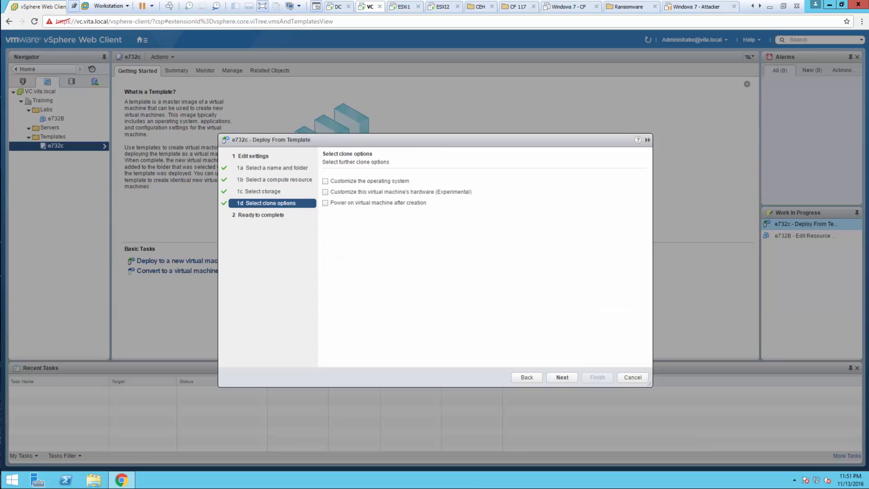
# Customize the guest operating system with the Win7e-Answer spec, enable power on after creation, and finish the deployment
pyautogui.click(326, 182)
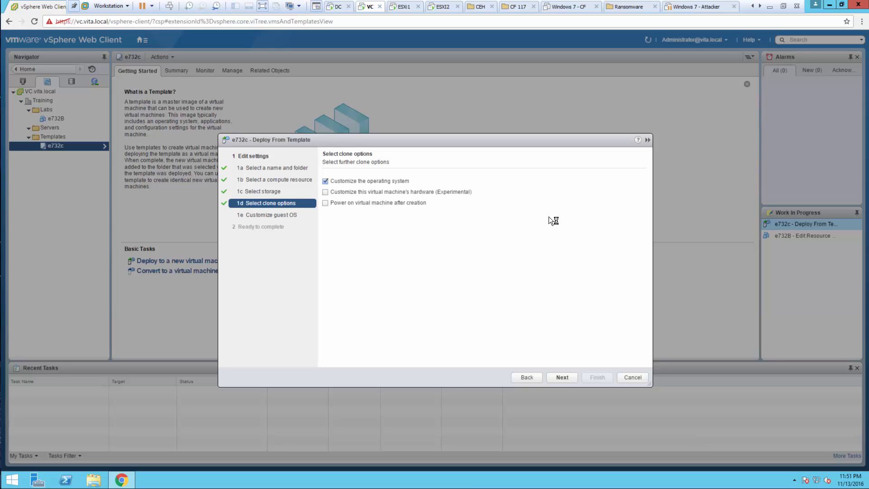
pyautogui.click(373, 202)
pyautogui.click(563, 377)
pyautogui.click(344, 214)
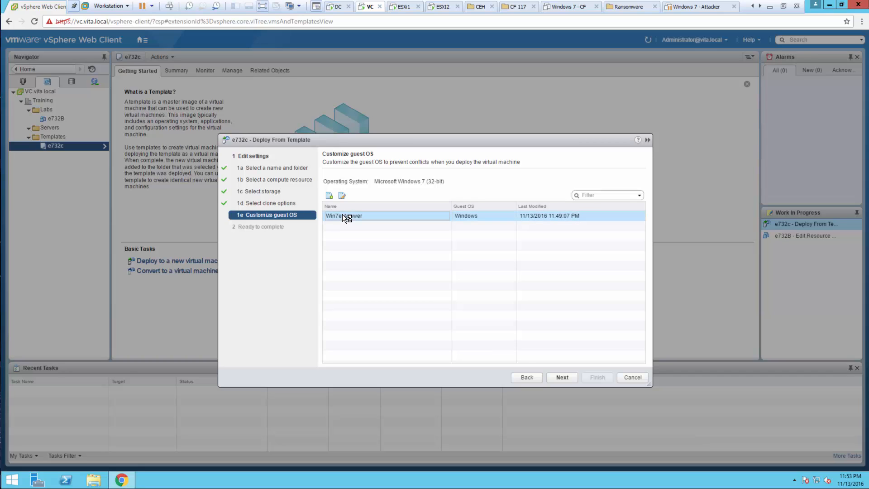
pyautogui.click(562, 377)
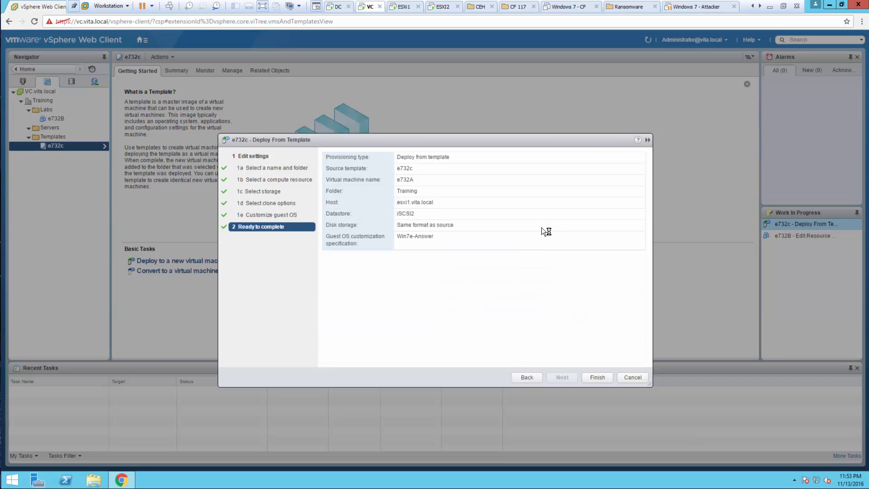
pyautogui.click(598, 377)
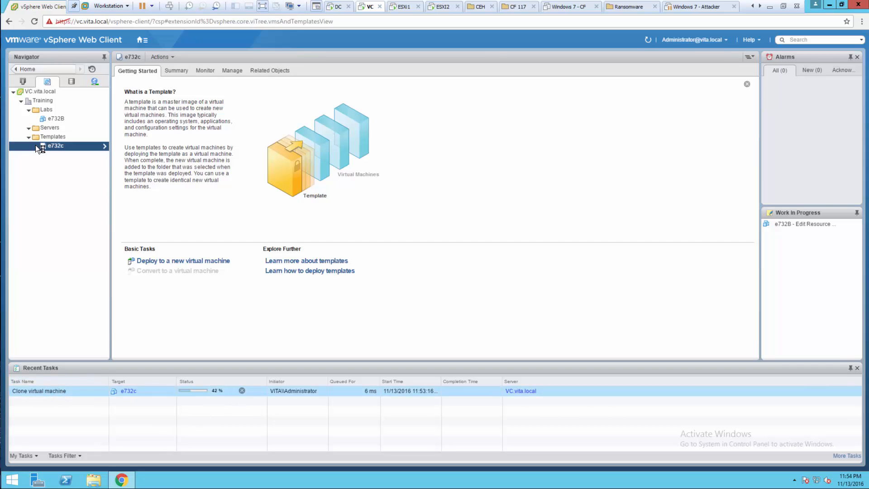
# Open the console of virtual machine e732A on host esxi1.vita.local and set its Windows network location to Work
pyautogui.click(21, 82)
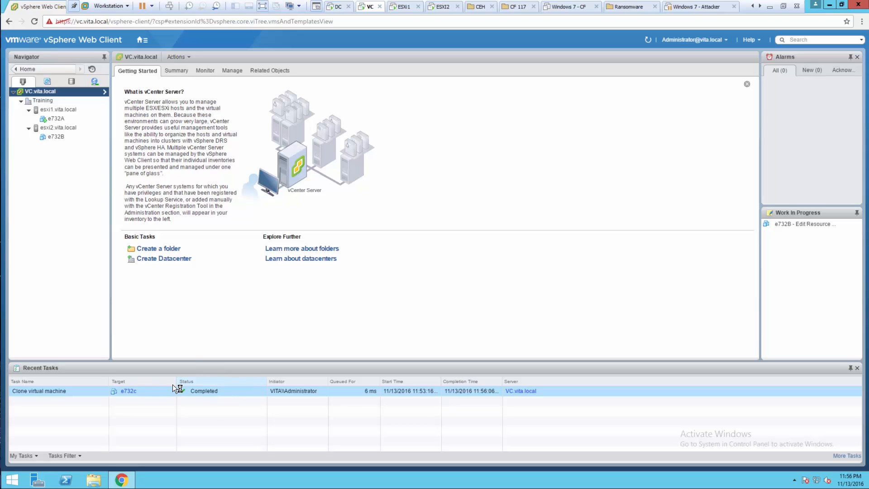
pyautogui.click(55, 118)
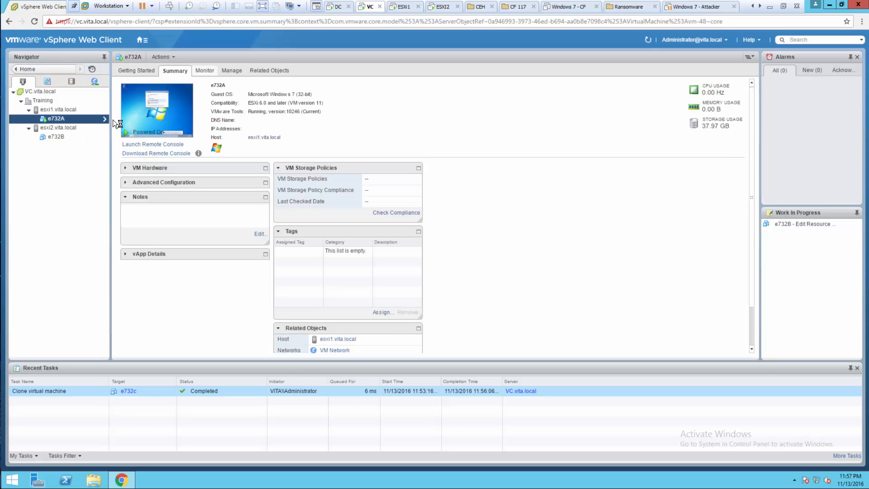
pyautogui.rightClick(63, 120)
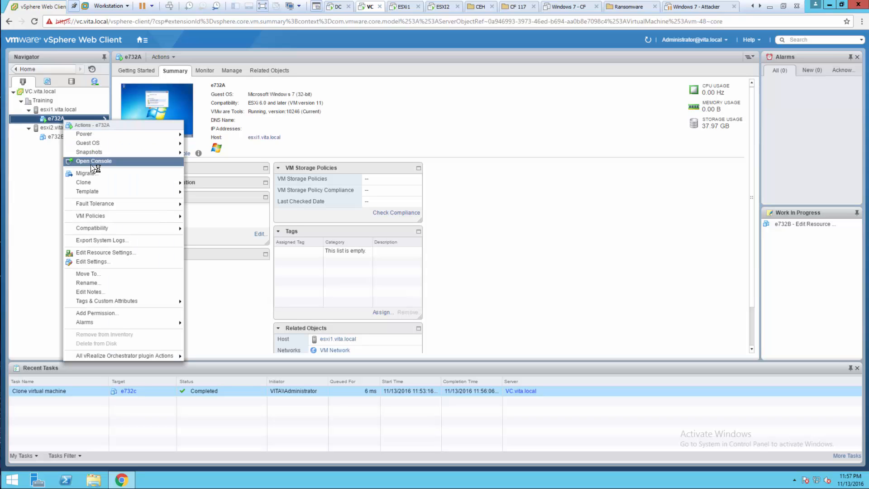
pyautogui.click(90, 164)
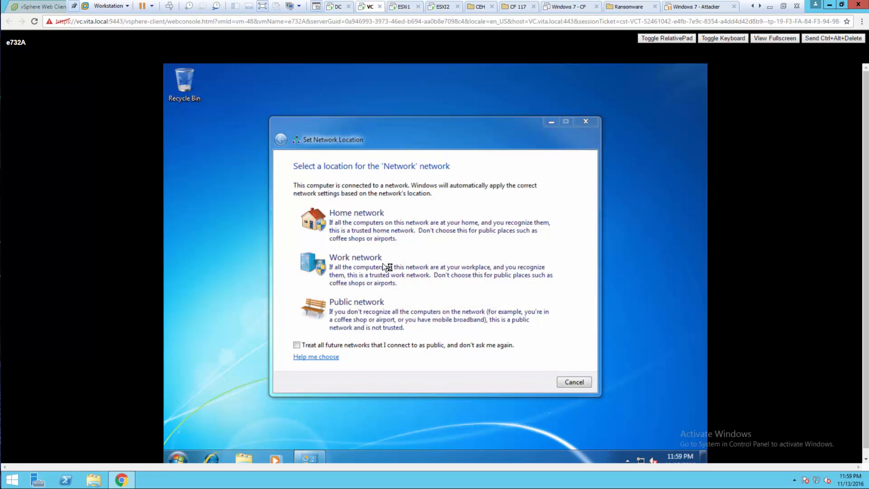
pyautogui.click(359, 267)
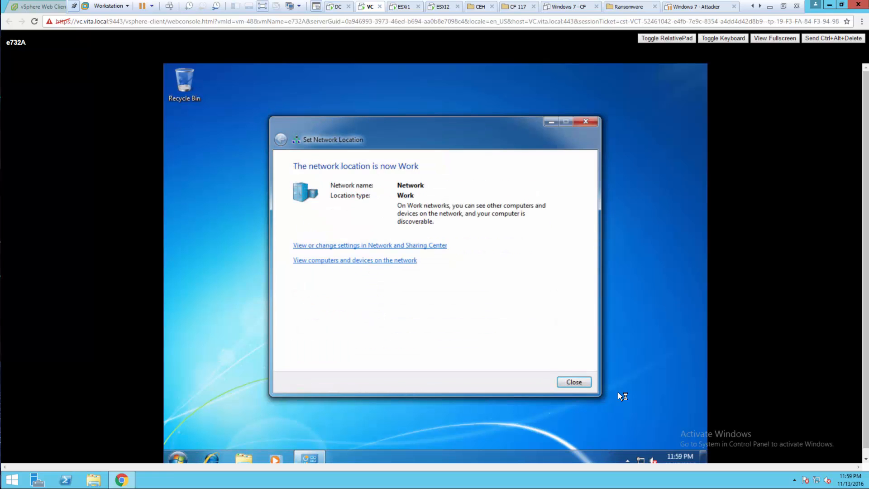
pyautogui.click(571, 382)
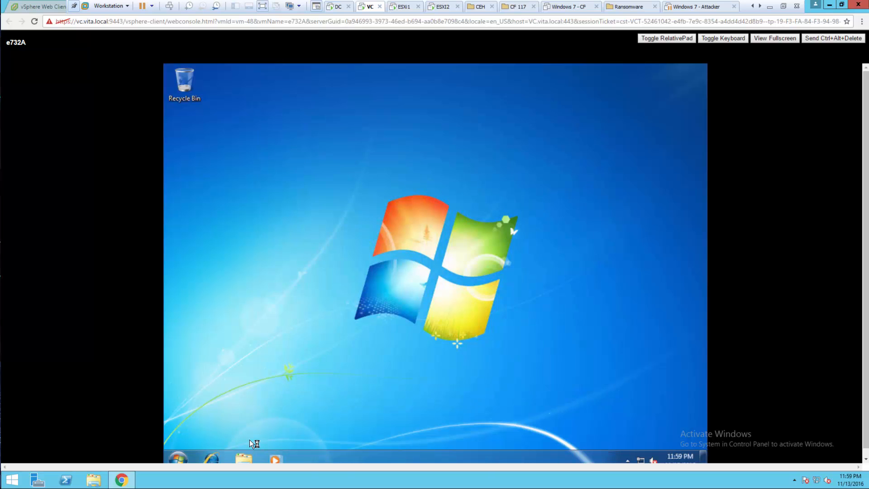
# Check the computer name and workgroup in the system properties of the deployed Windows 7 guest
pyautogui.click(247, 455)
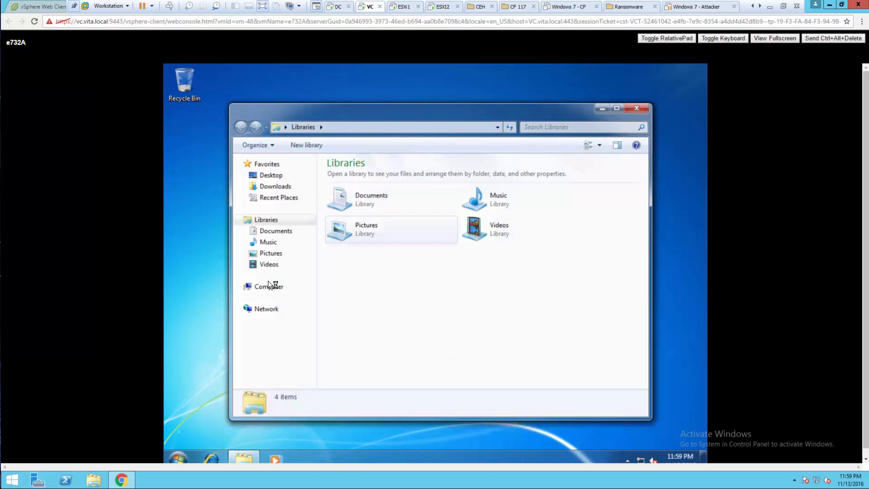
pyautogui.rightClick(270, 285)
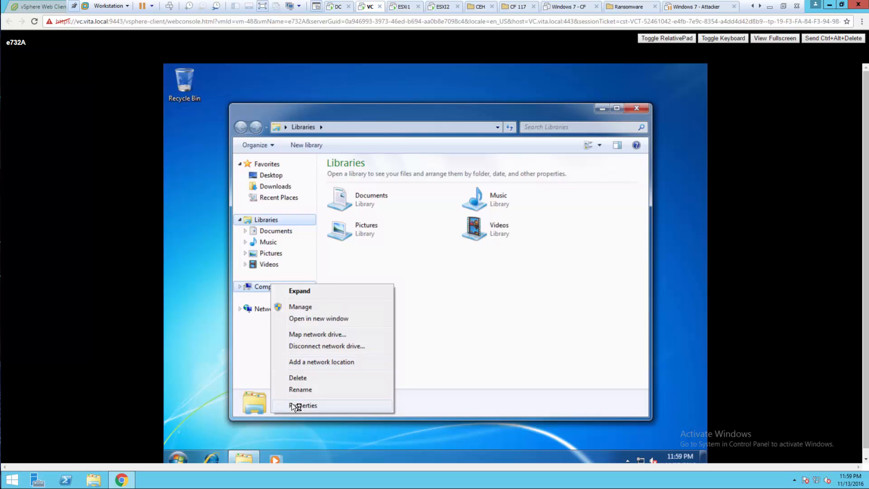
pyautogui.click(292, 403)
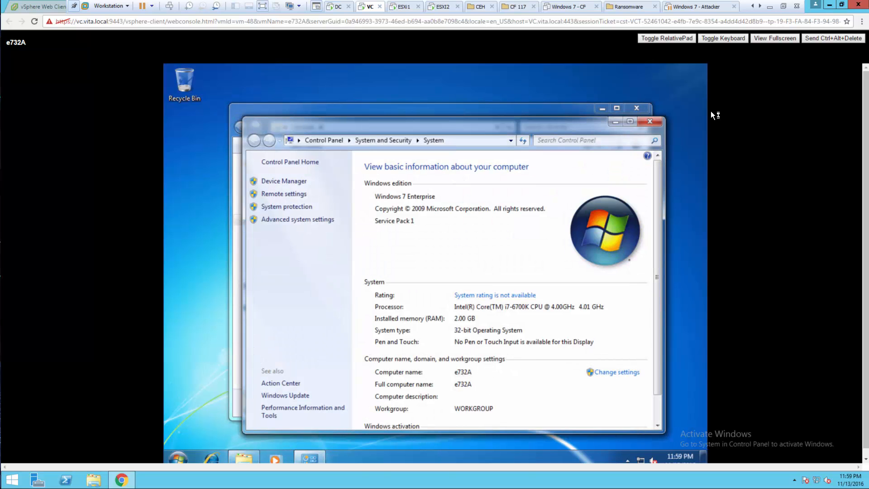
pyautogui.click(649, 121)
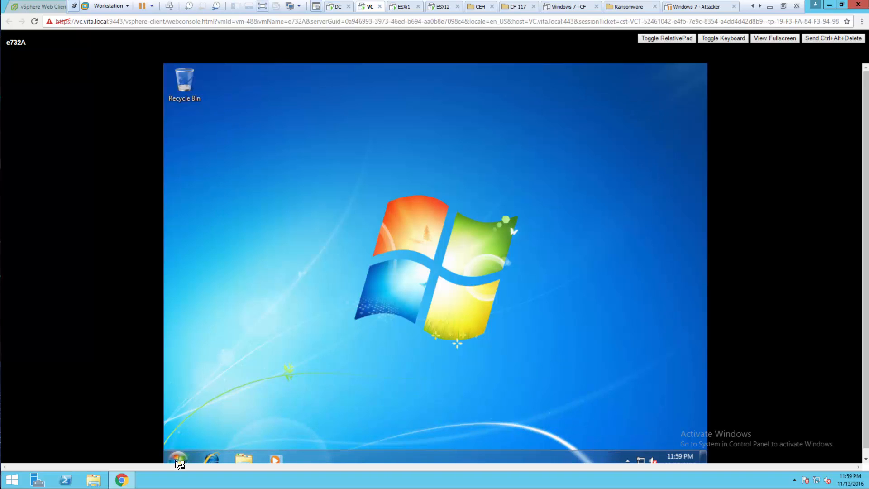
# Shut down Windows in the e732A guest and close its console to return to the vSphere Web Client
pyautogui.click(175, 461)
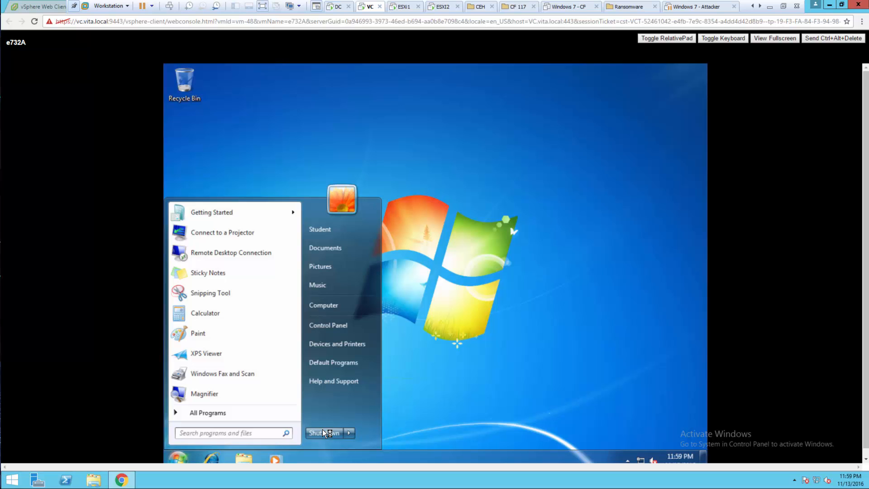
pyautogui.click(324, 432)
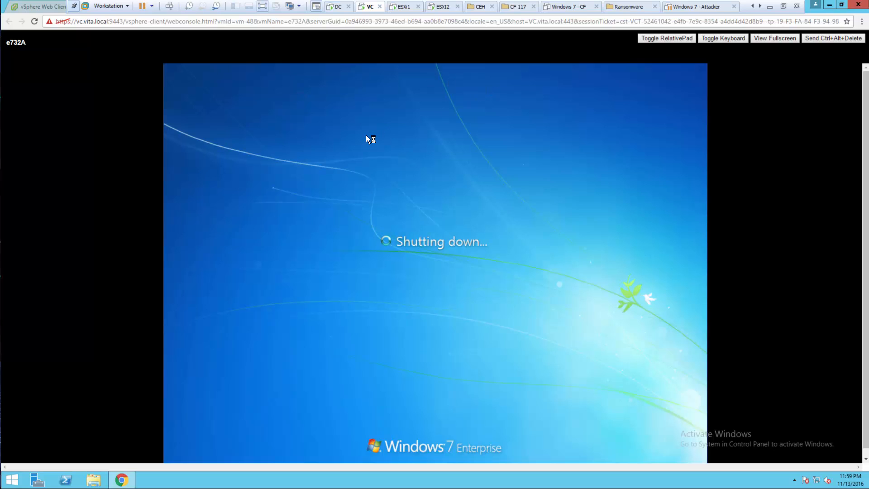
pyautogui.click(75, 7)
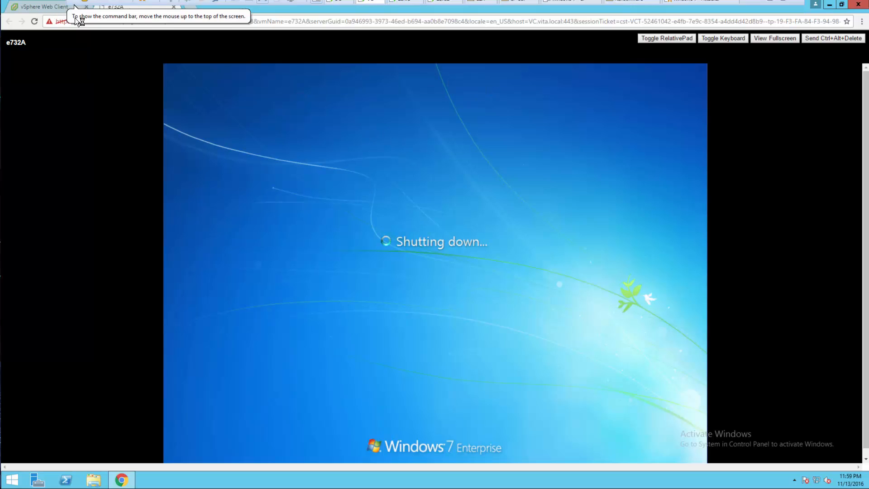
pyautogui.click(175, 6)
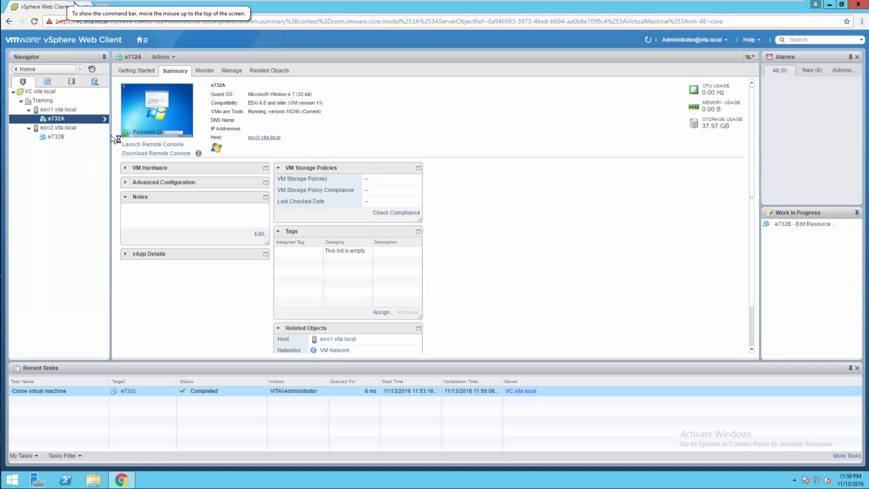